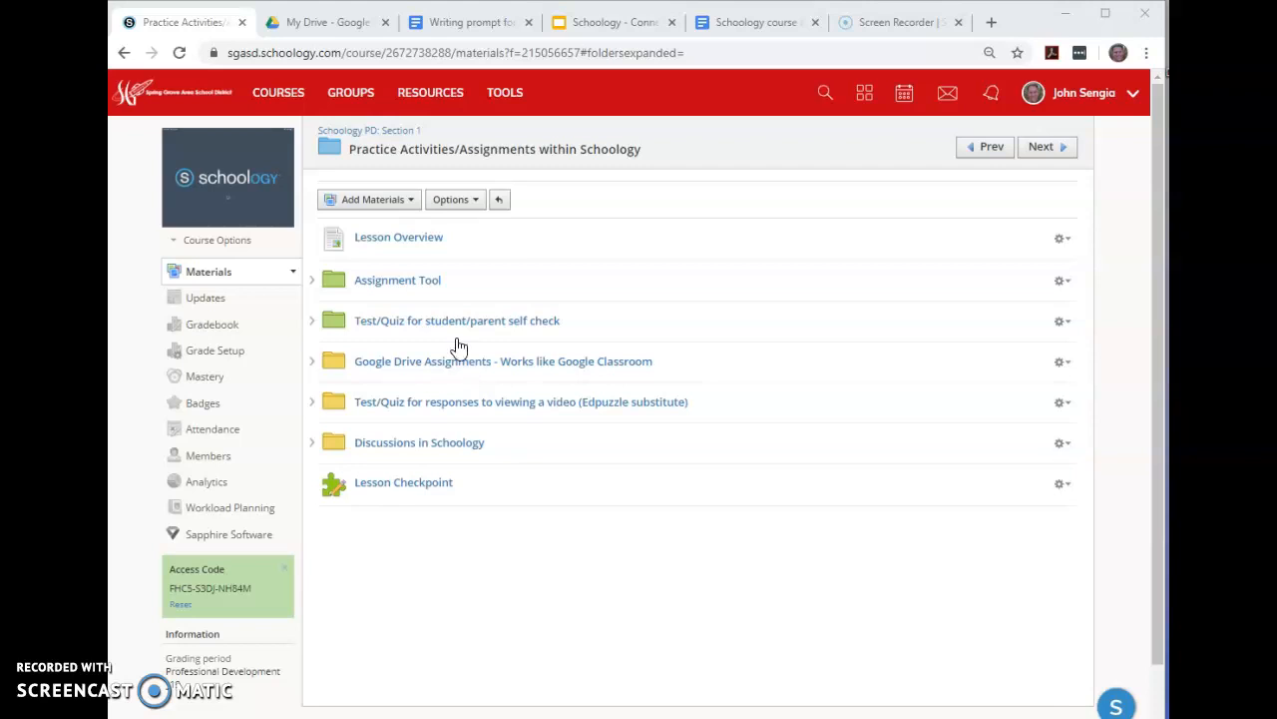
Open the "Google Drive Assignments - Works like Google Classroom" folder, then view Google Drive and the "Writing prompt for Google Drive Assignment" document
click(415, 367)
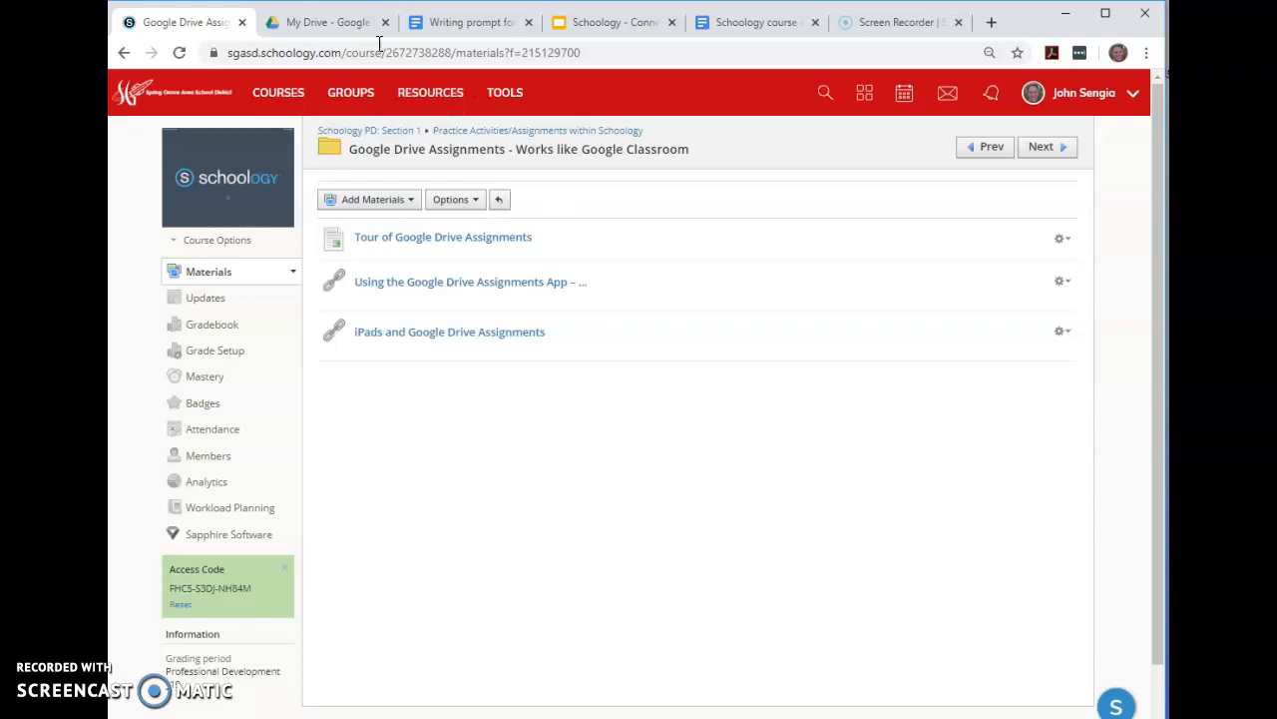
click(337, 26)
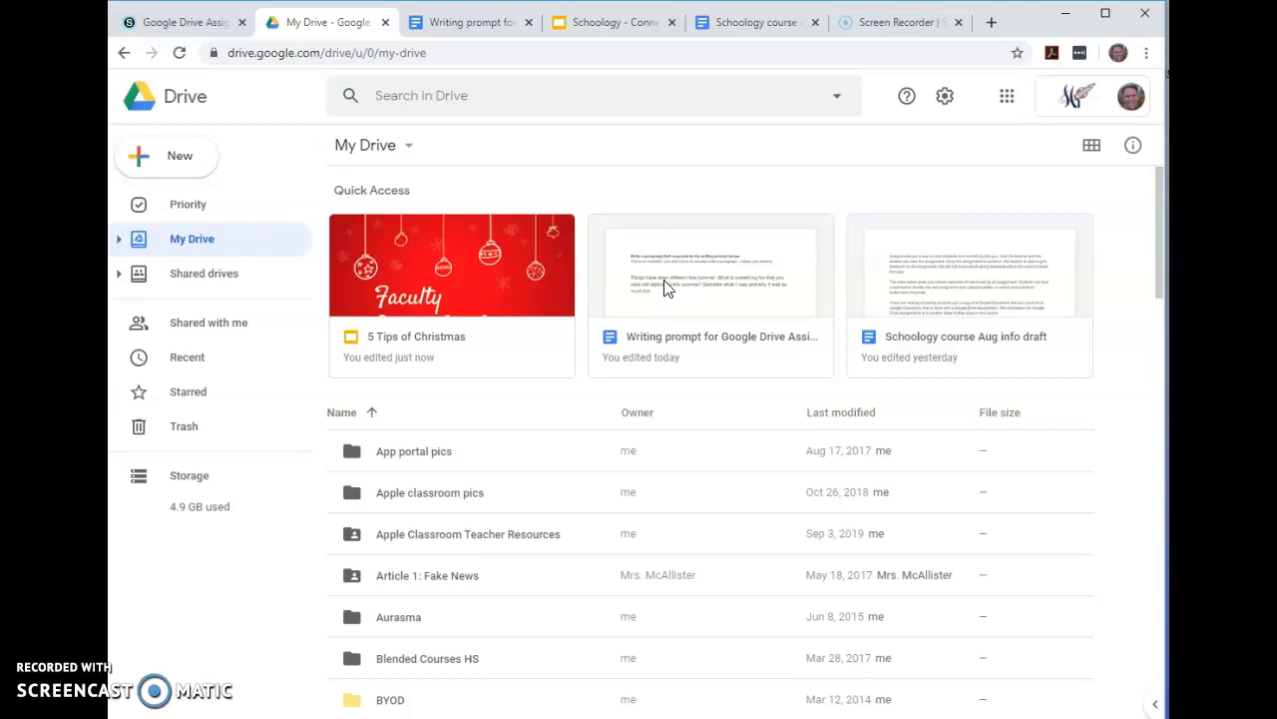
click(458, 30)
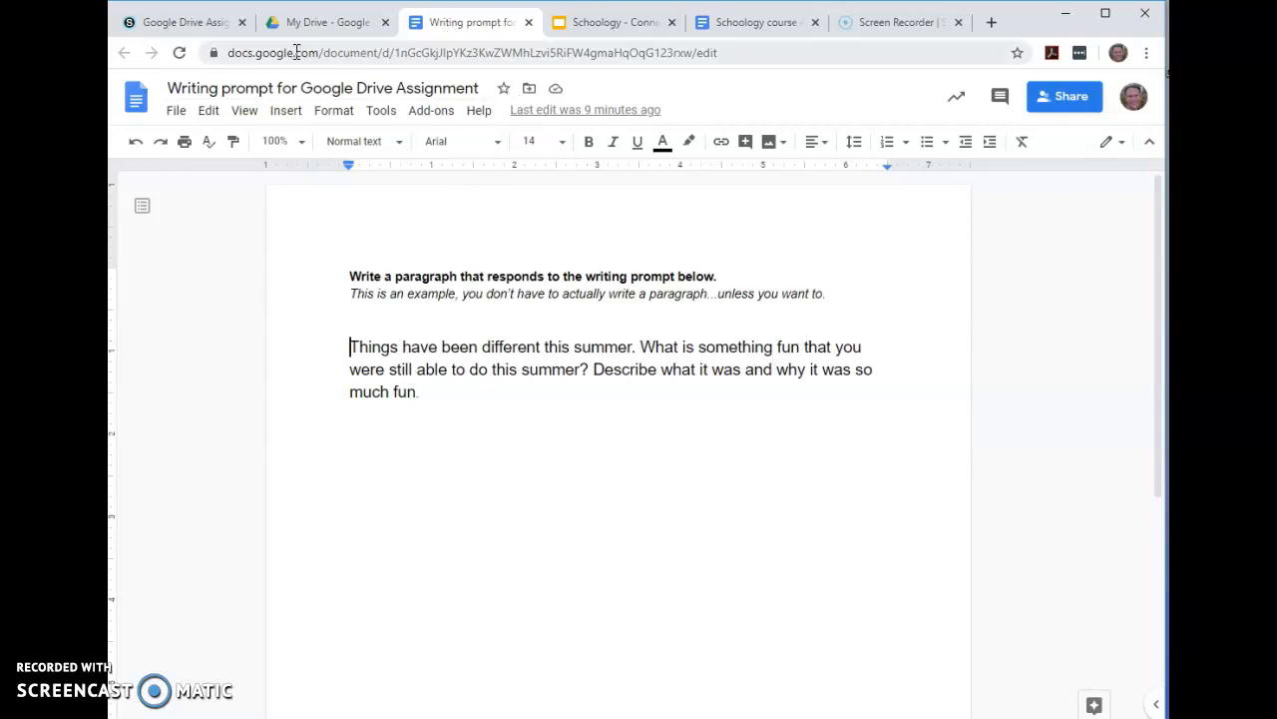
Retype the end of the writing prompt's last sentence in the document as "fun."
click(418, 392)
key(BackSpace)
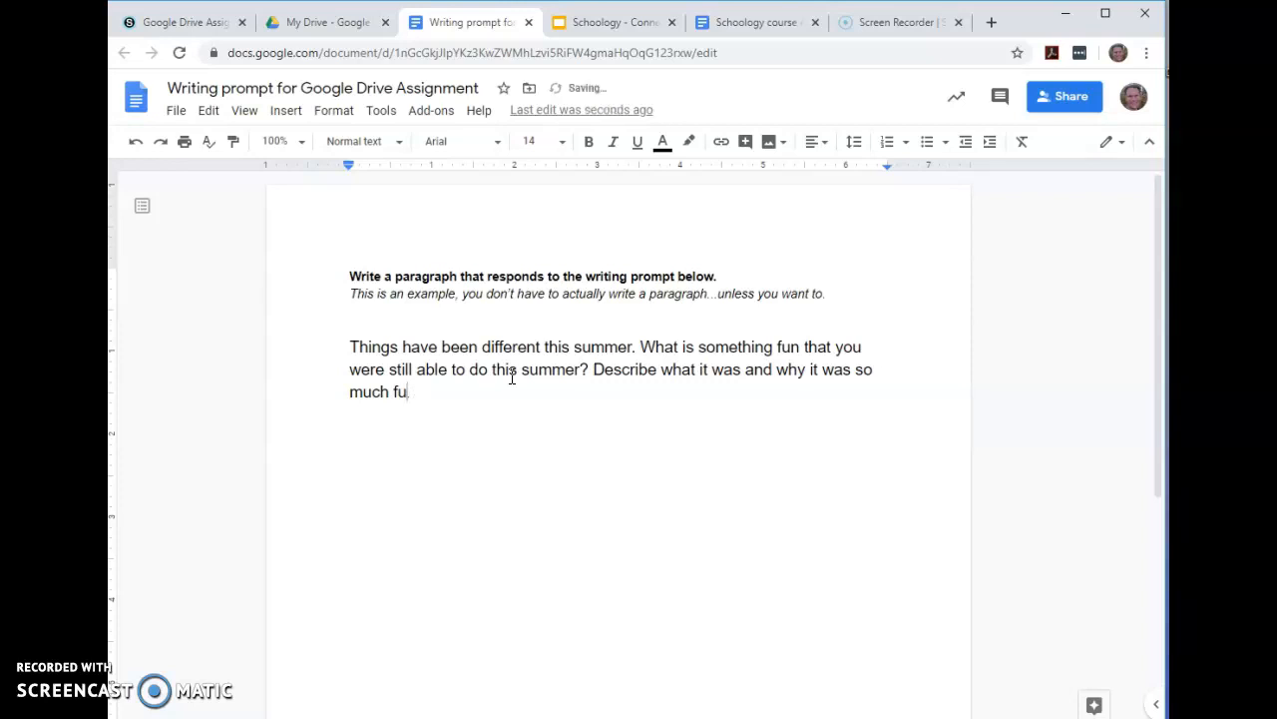
text(n.)
click(456, 391)
Switch back to Schoology and start a new assignment in the folder, named "Summer Fun Writing Prompt"
click(207, 22)
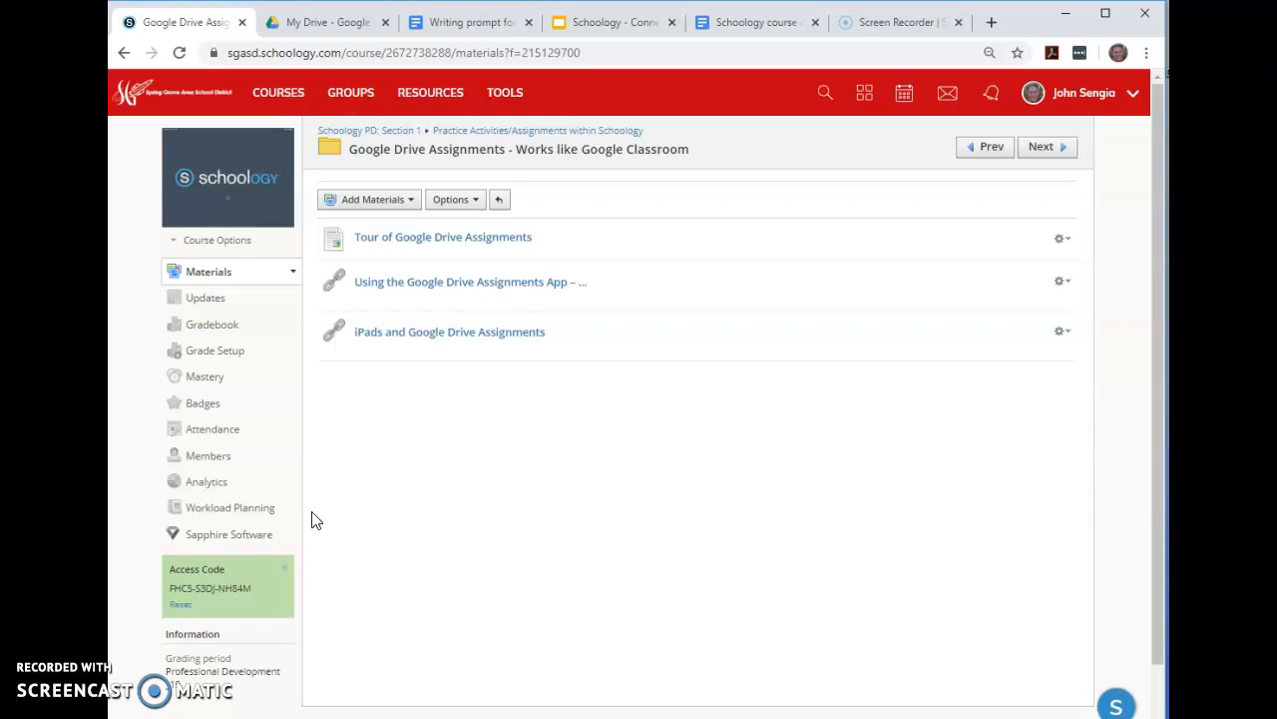
click(406, 201)
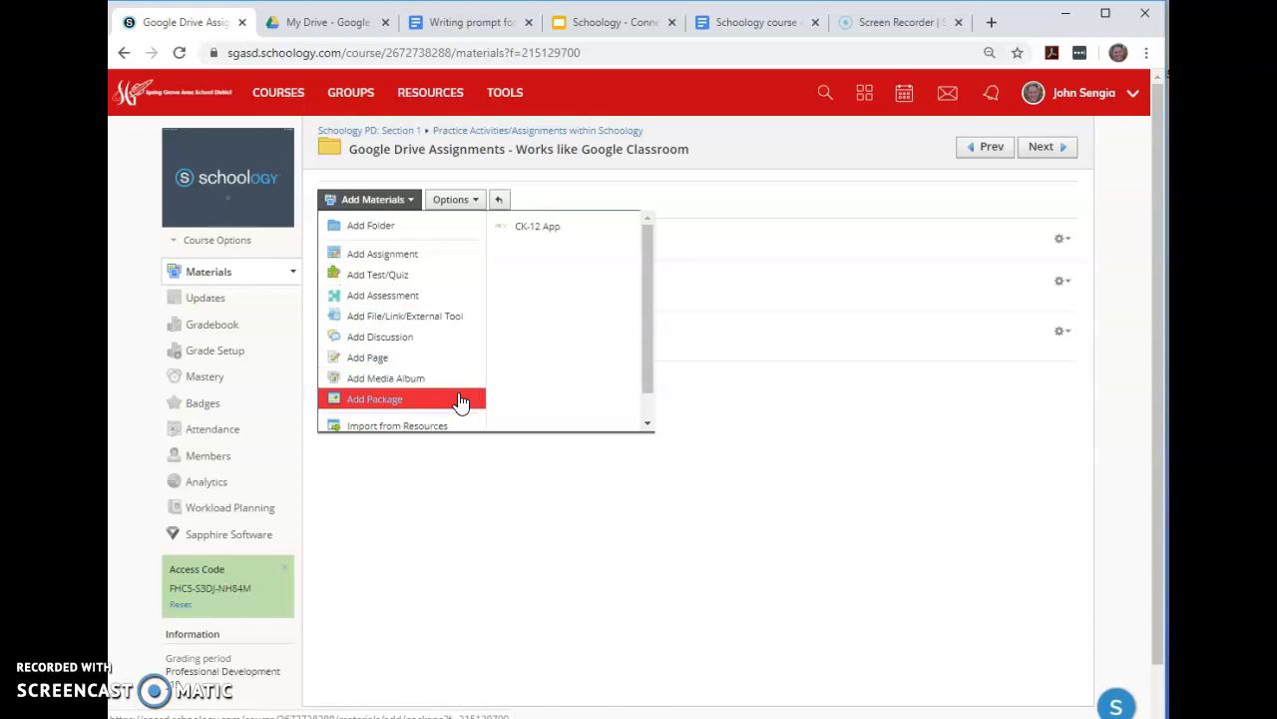
click(423, 257)
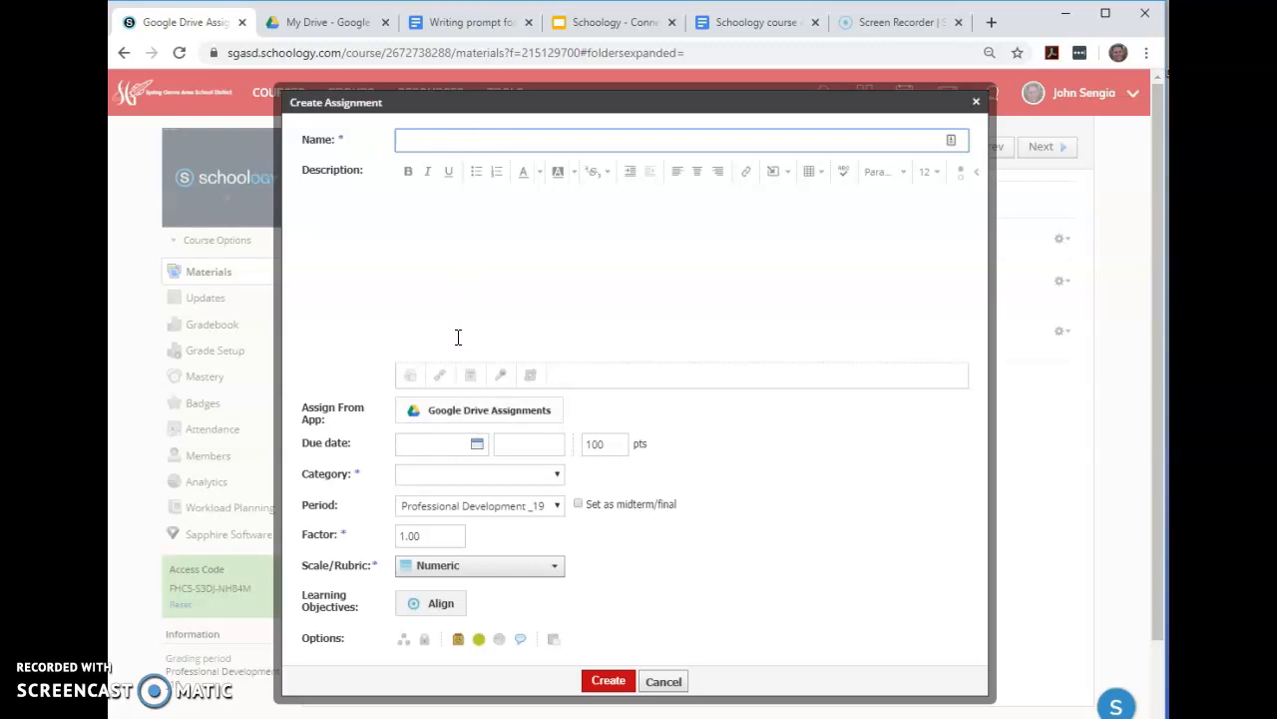
click(437, 139)
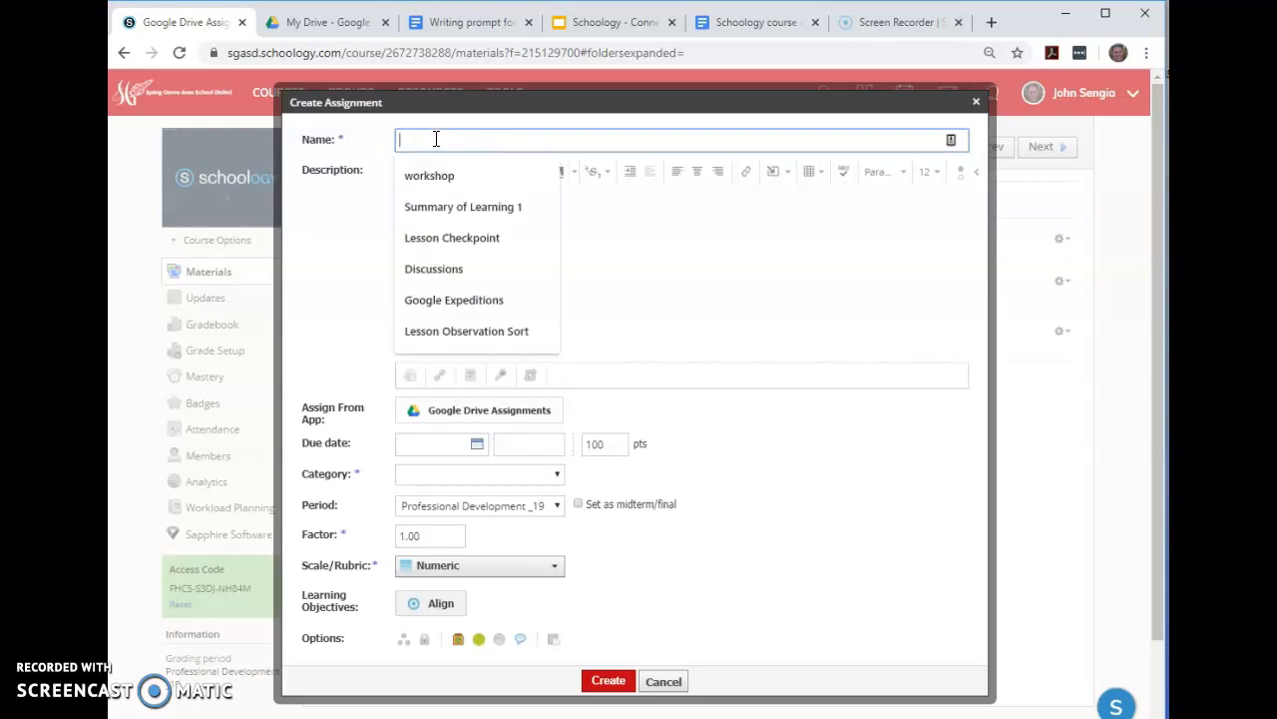
text(Su)
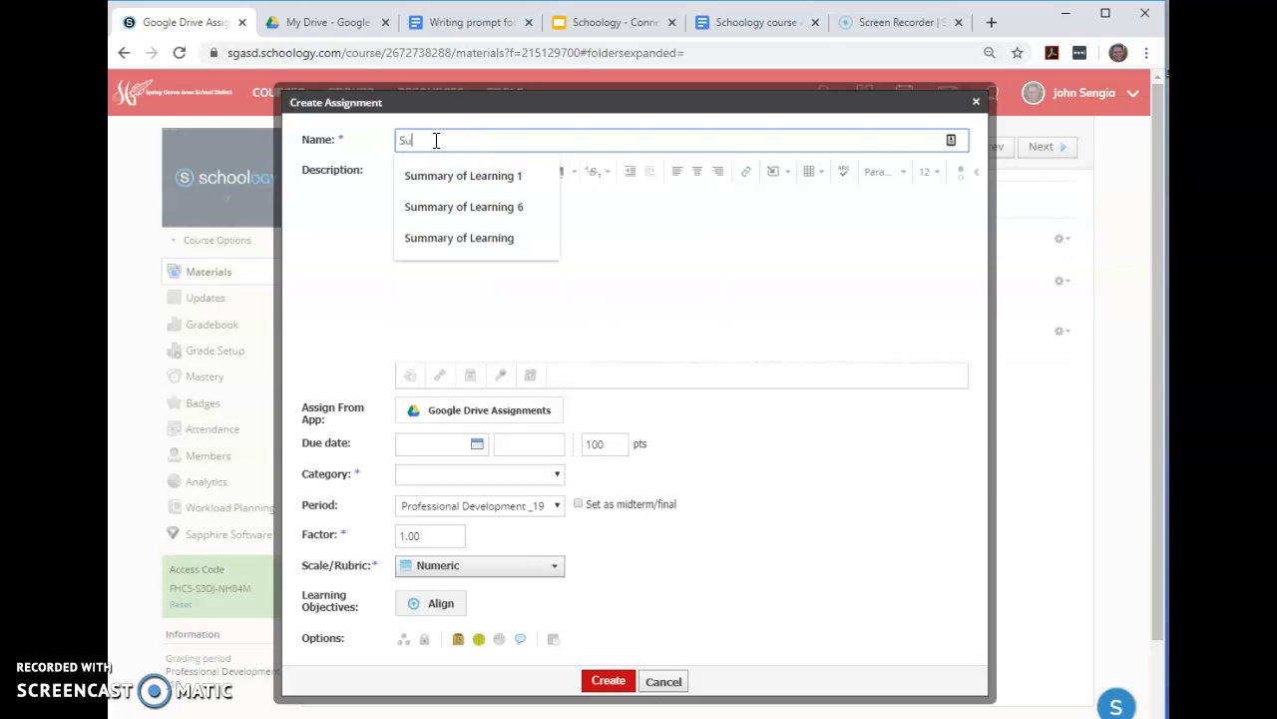
text(mmer F)
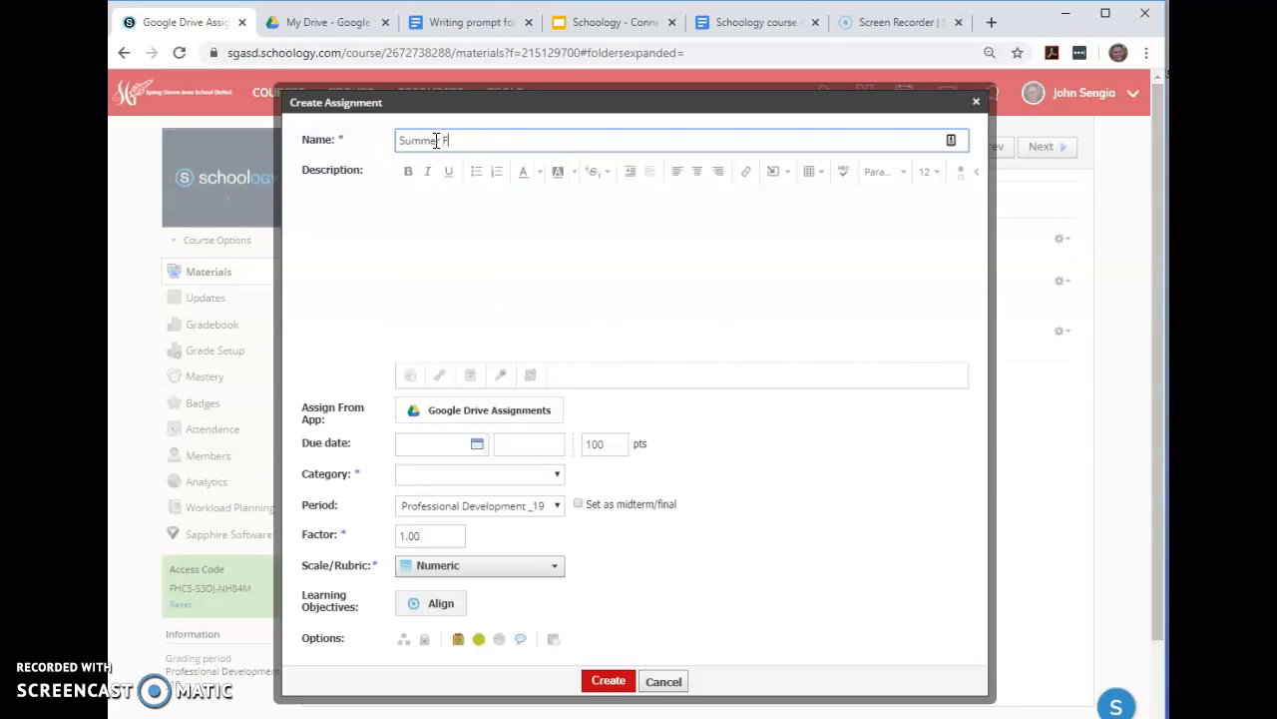
text(un Writing prompt)
click(506, 140)
key(BackSpace)
text(P)
Enter the assignment description "Please respond to the prompt in paragraph form."
click(437, 198)
text(P)
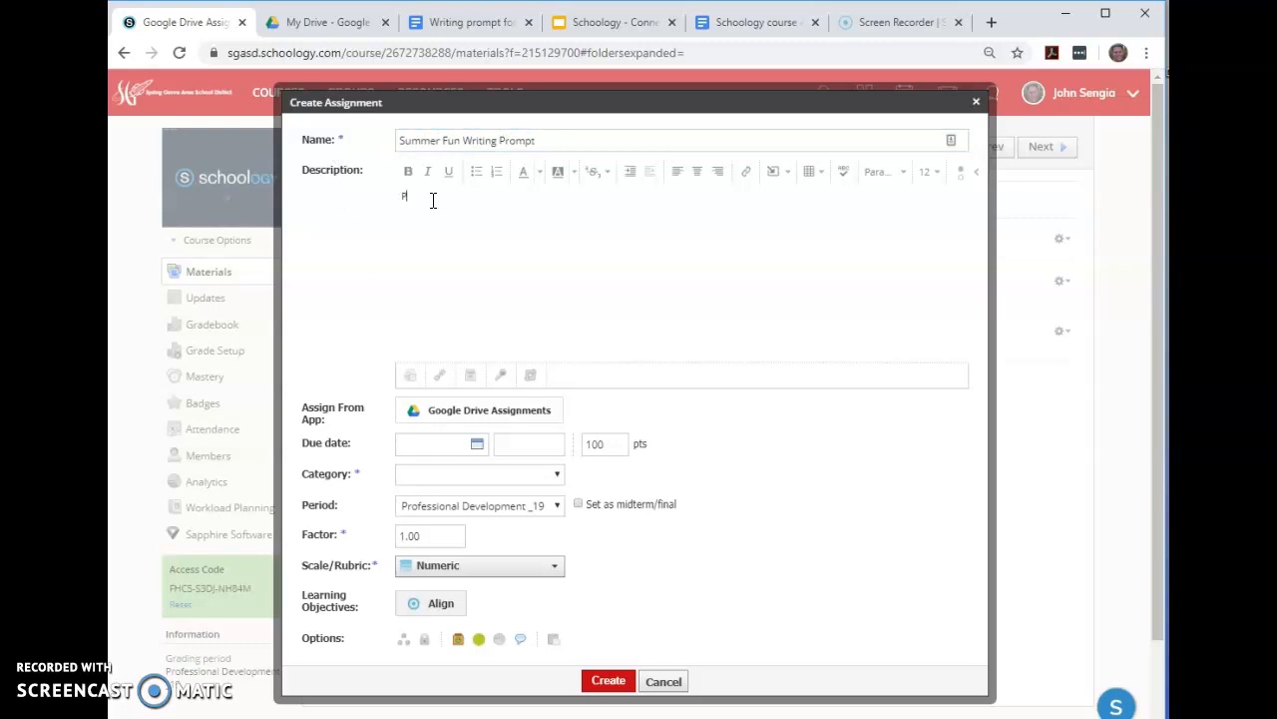
text(lease respond to the prompt in paragraph form.)
Attach "Writing prompt for Google Drive Assignment" to the assignment through the Google Drive Assignments app
click(424, 417)
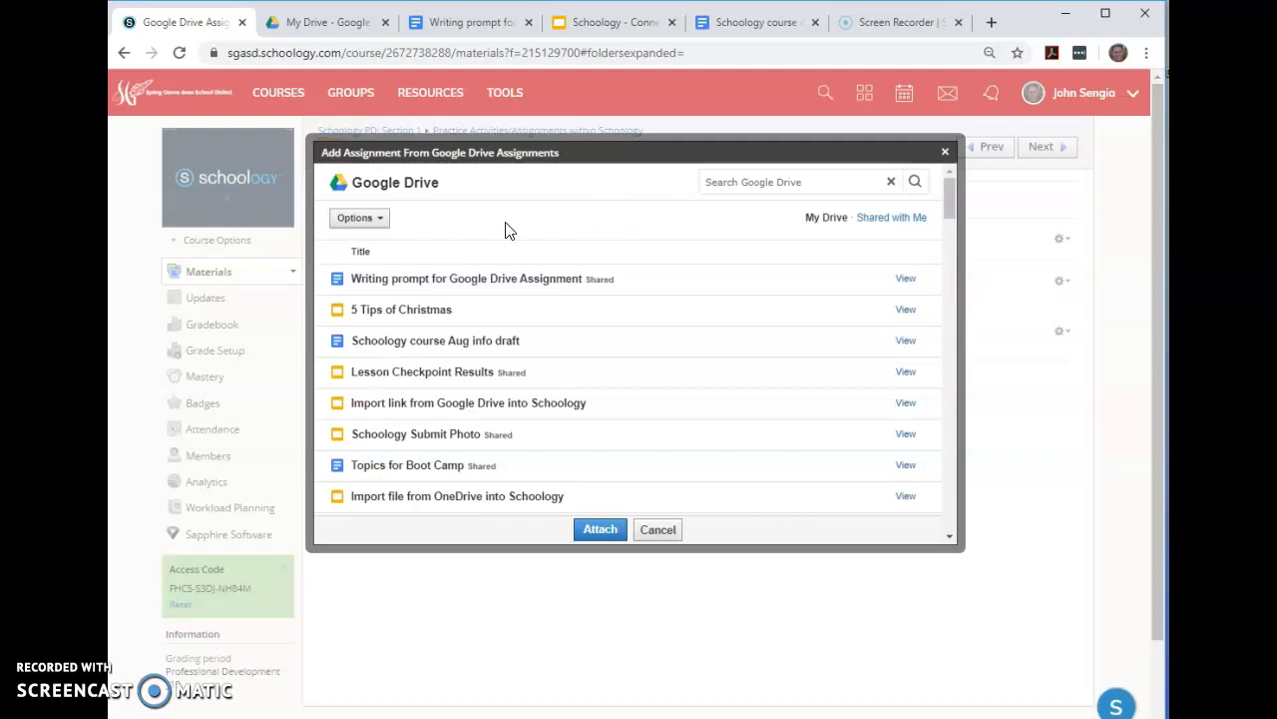
click(525, 365)
click(459, 292)
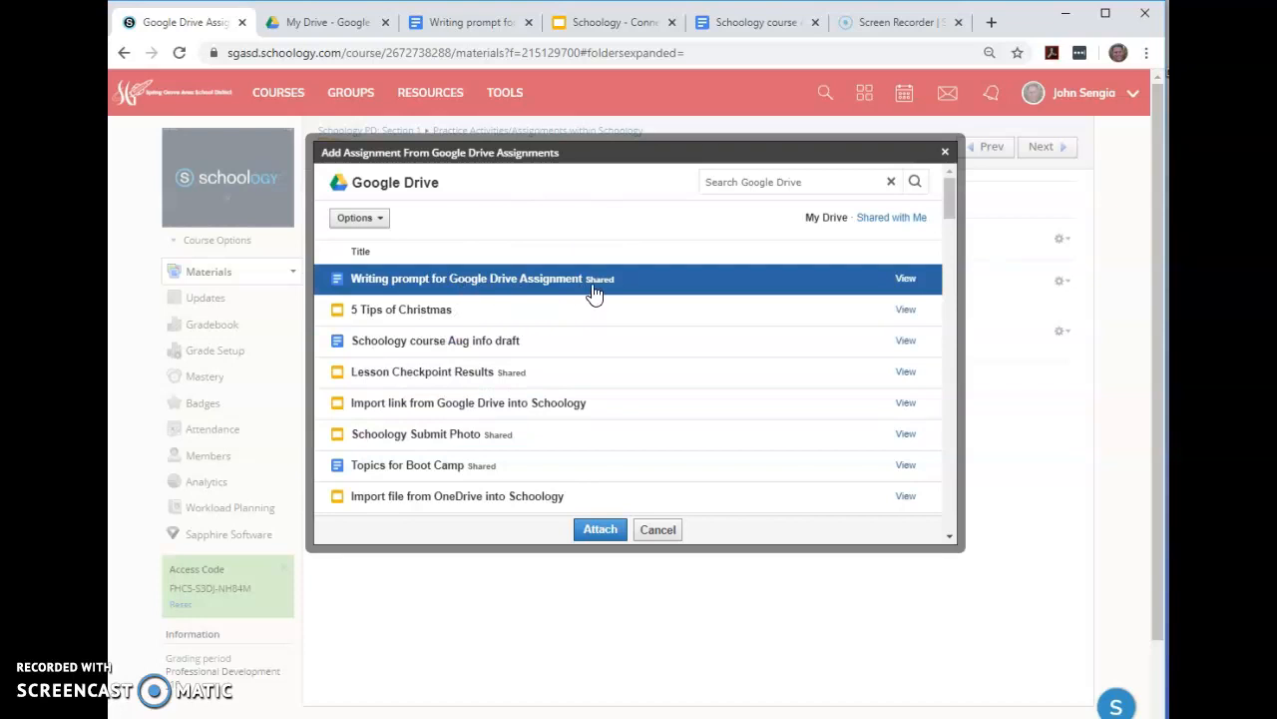
click(511, 312)
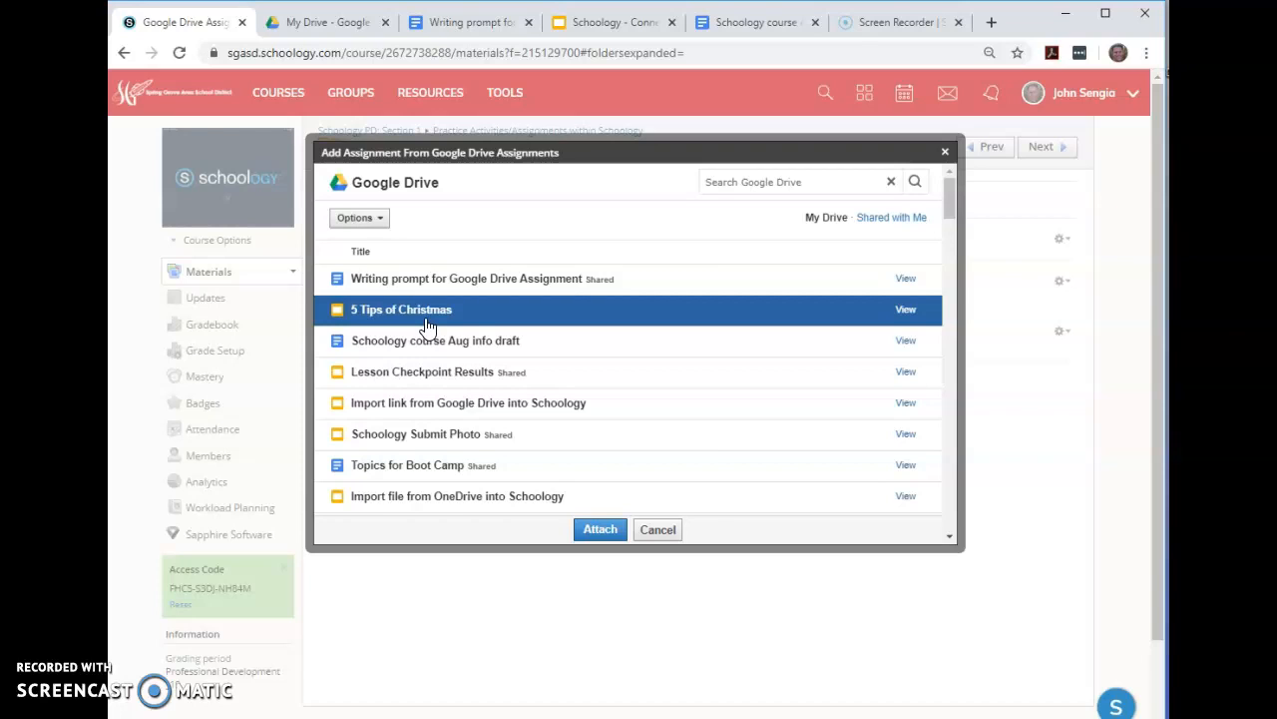
click(373, 370)
click(455, 311)
click(420, 287)
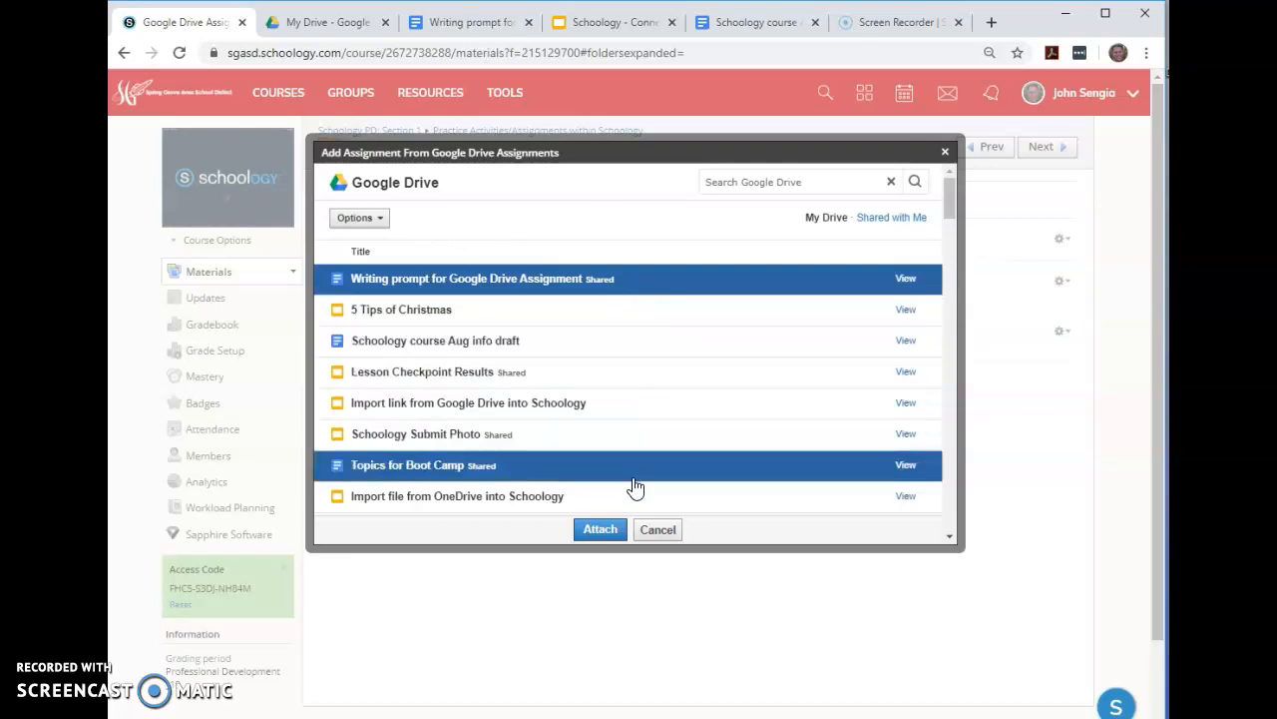
click(596, 532)
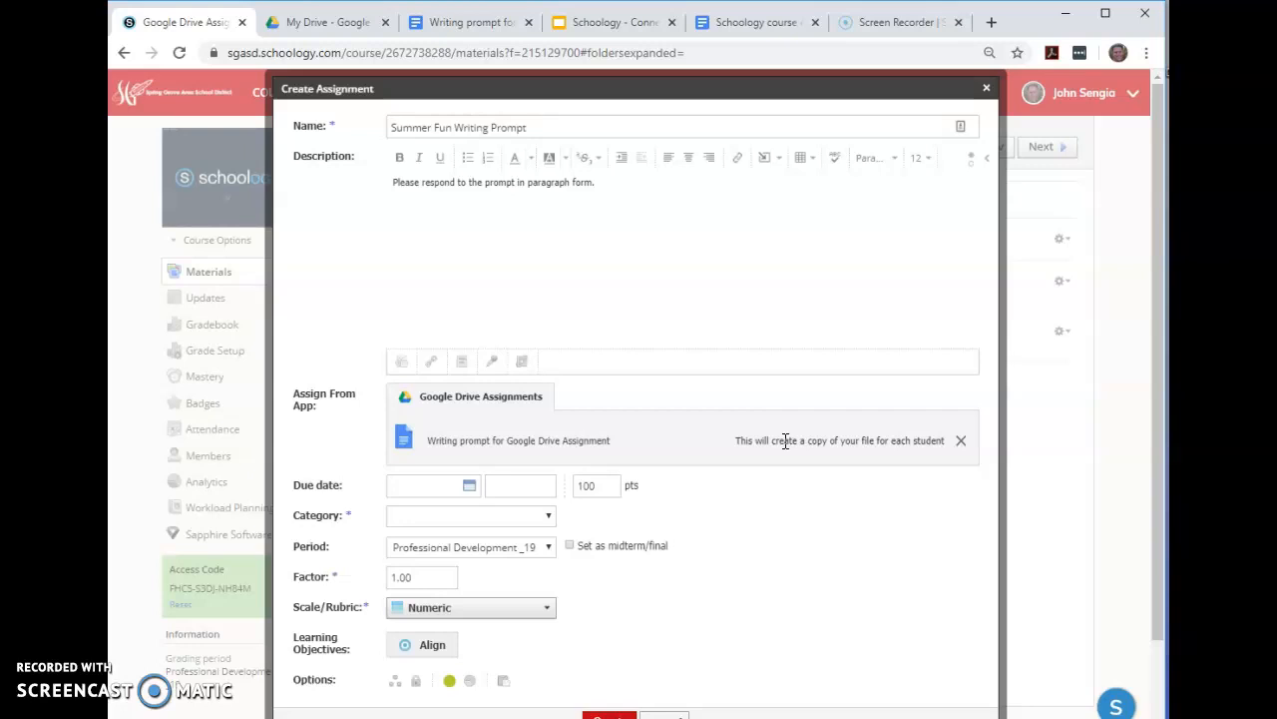
Set the assignment's due date to August 14, 2020 and its grading category to Online Work
click(426, 494)
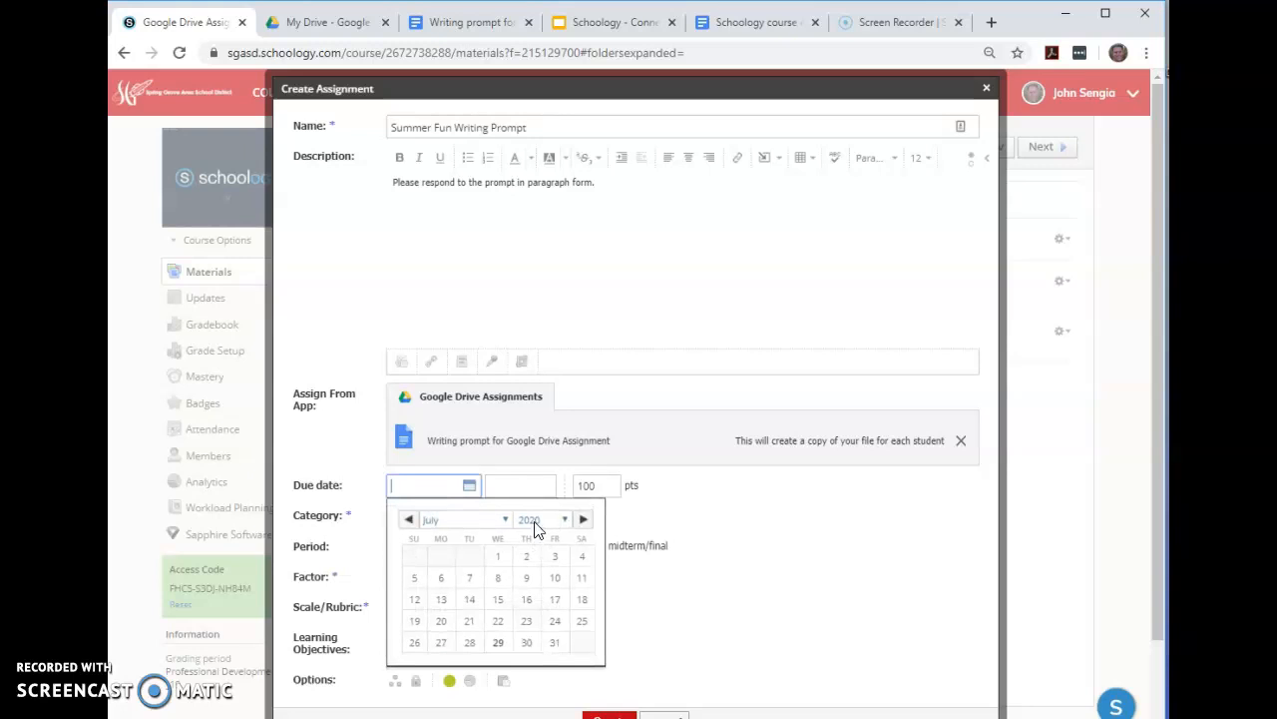
click(585, 521)
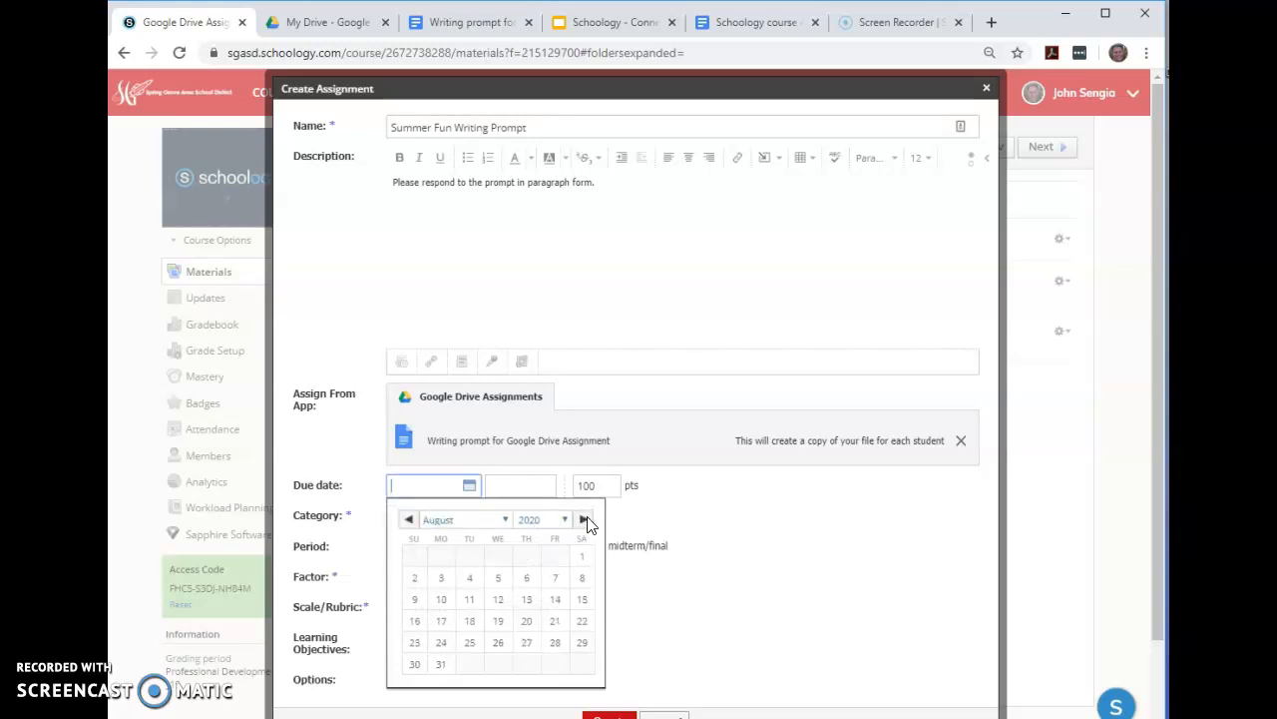
click(555, 602)
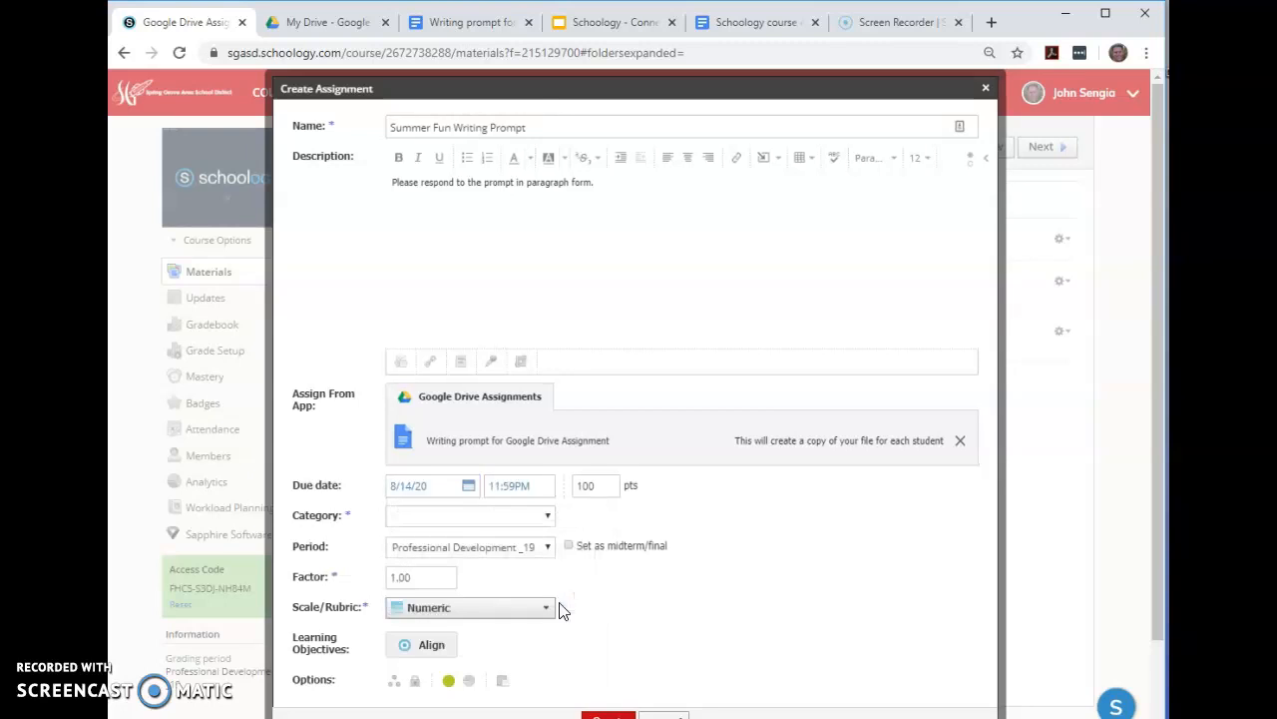
click(550, 517)
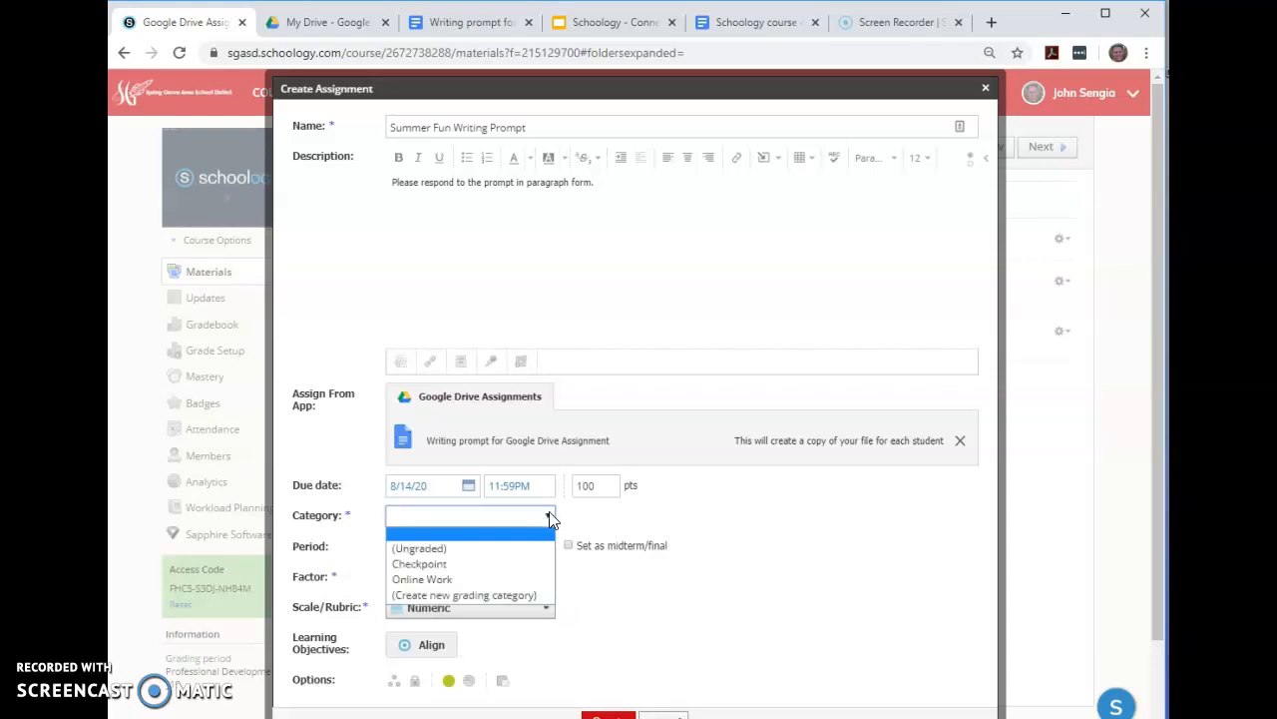
click(430, 583)
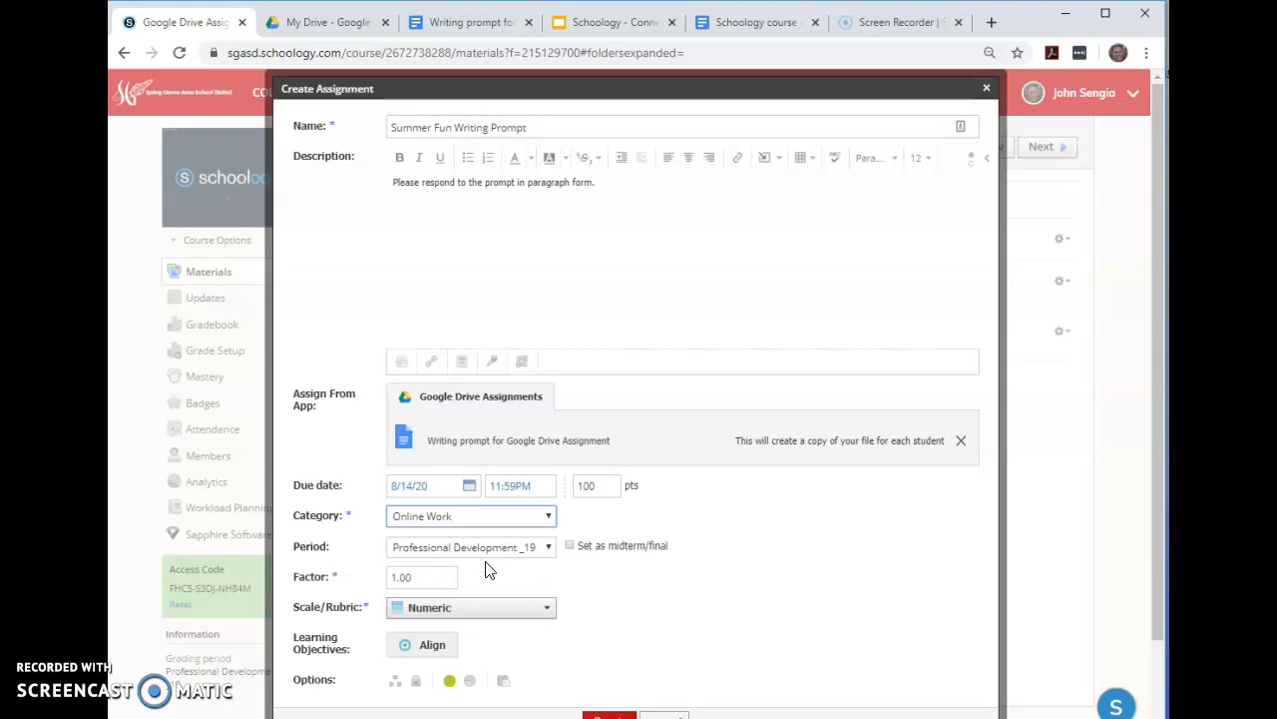
Look over the Scale/Rubric choices available for the assignment
scroll(485, 570, down, 1)
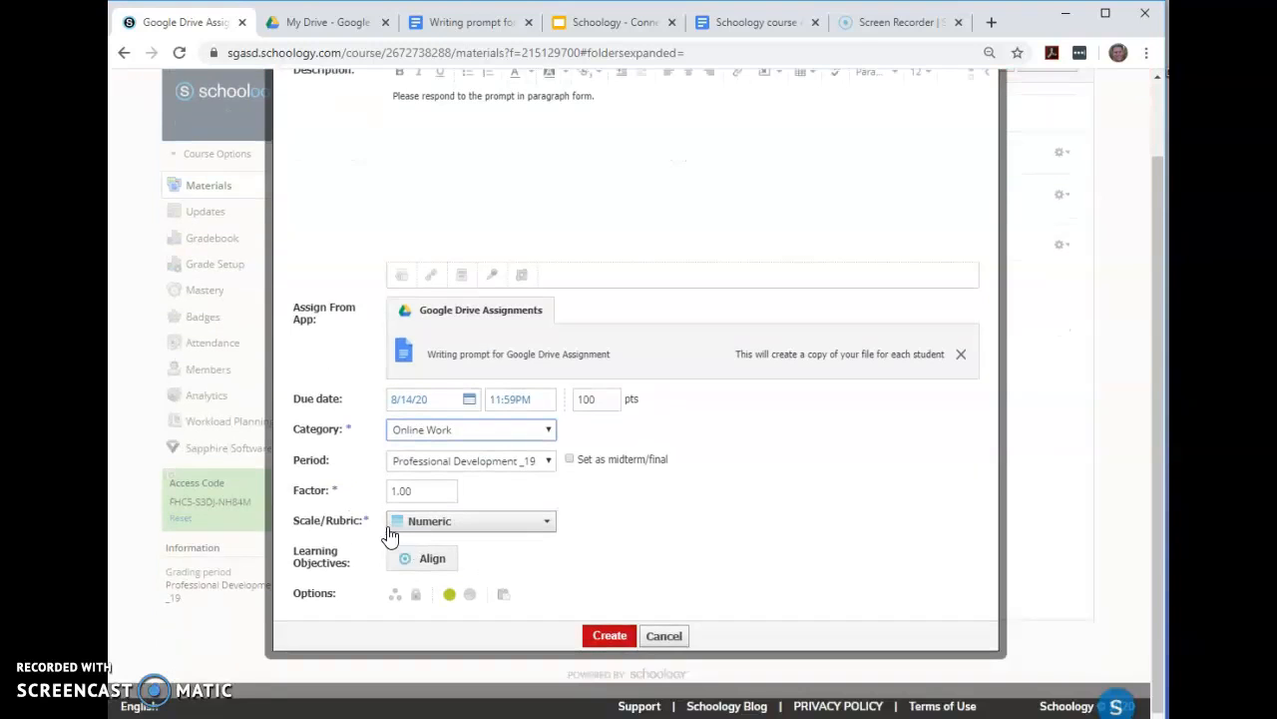
click(548, 529)
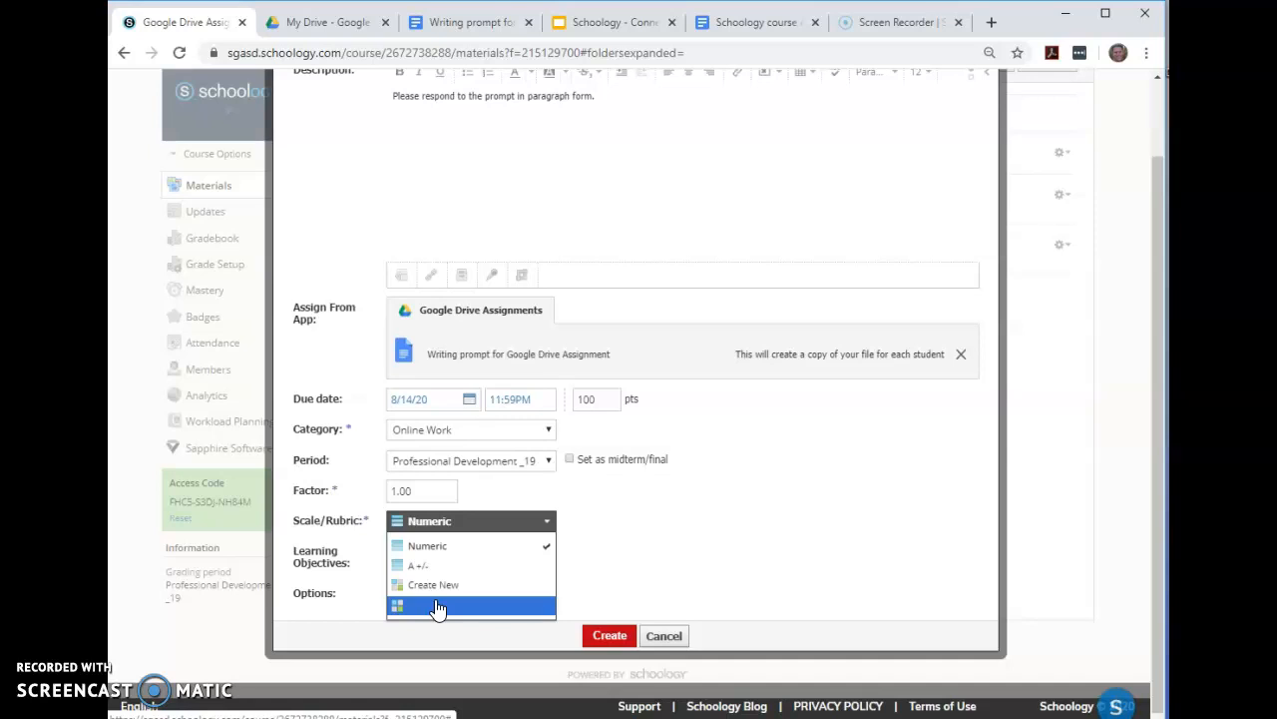
click(736, 496)
Set the assignment's points to 20 and create the assignment
drag(606, 400, 565, 407)
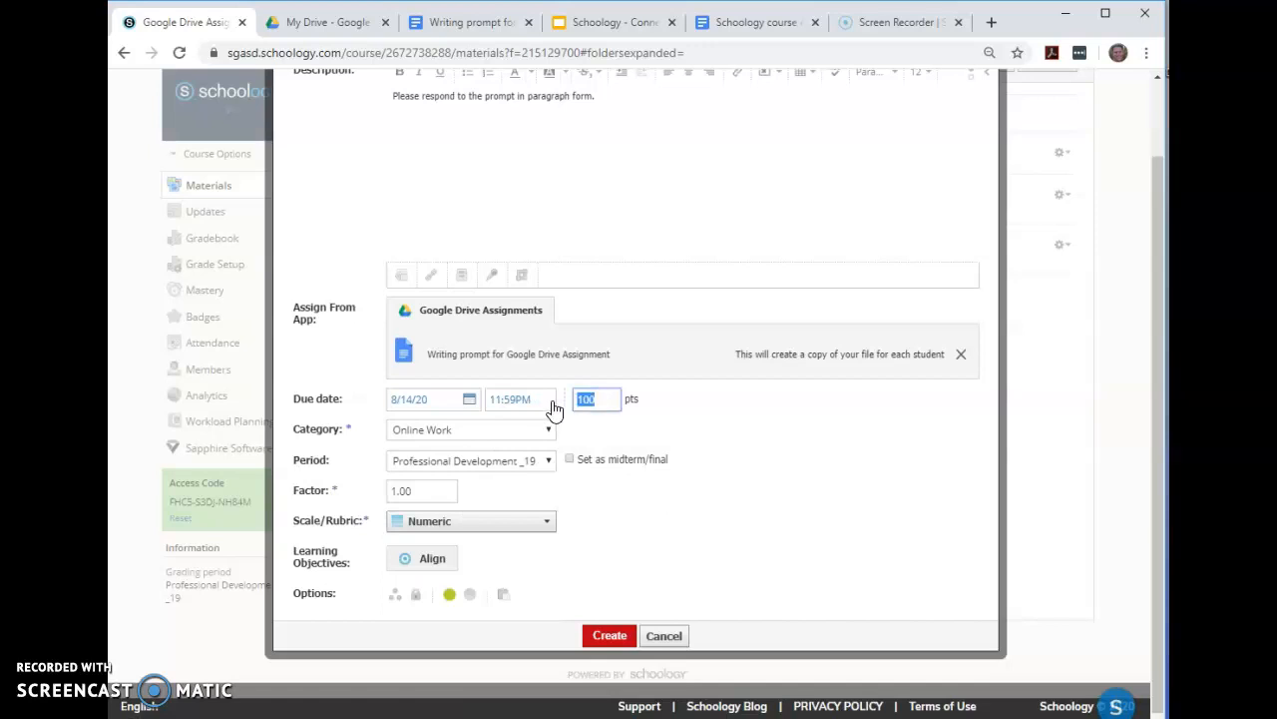
text(20)
click(891, 496)
click(609, 637)
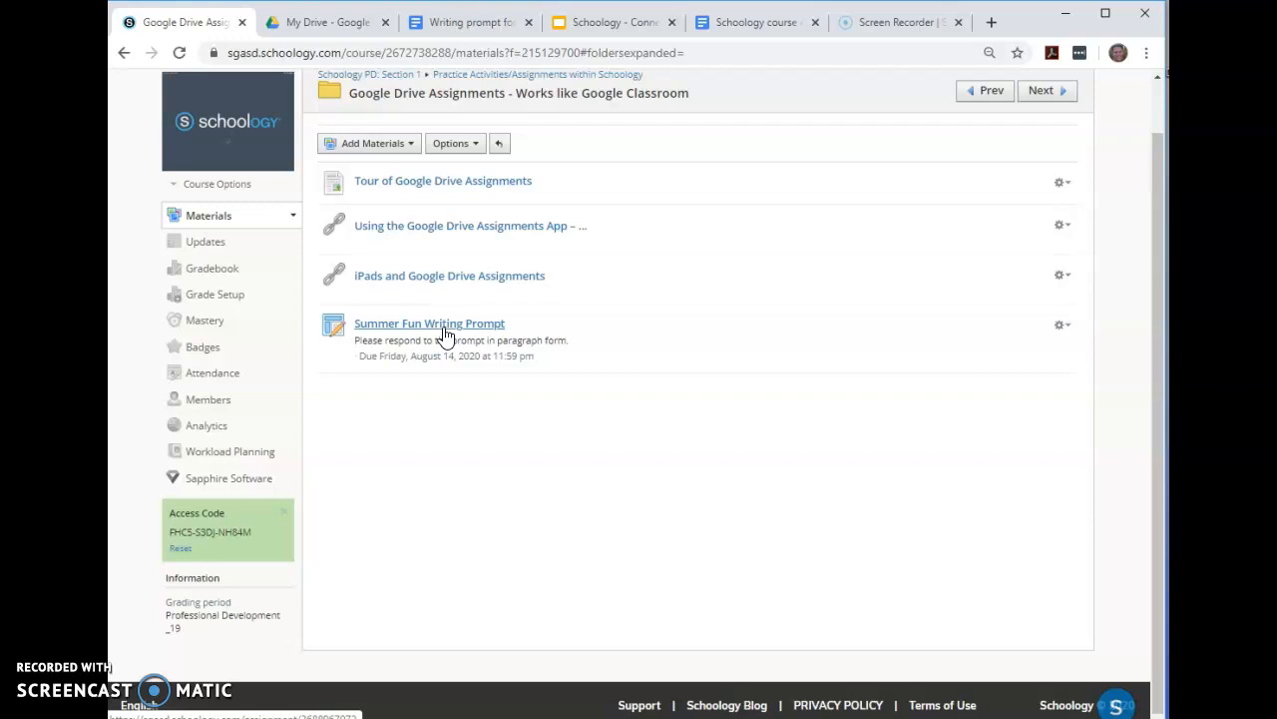
Move the "Summer Fun Writing Prompt" assignment directly below "Tour of Google Drive Assignments" in the folder
scroll(449, 325, up, 1)
drag(409, 267, 454, 373)
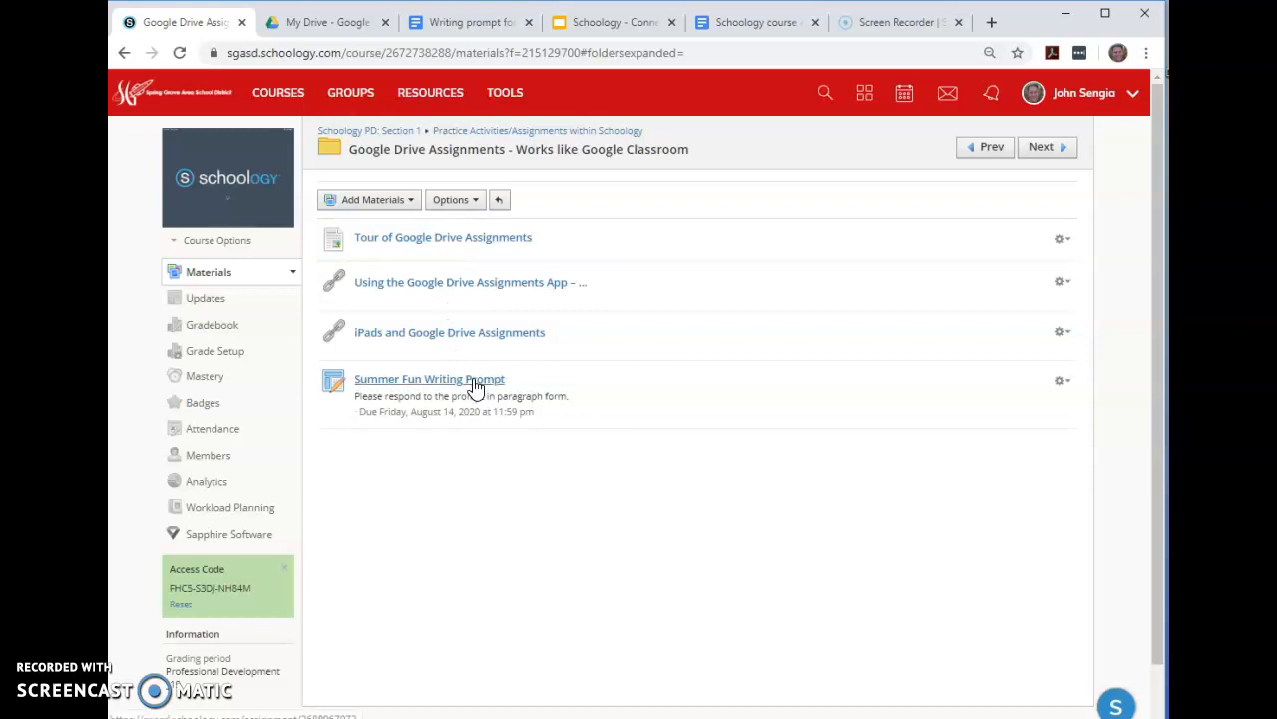
drag(475, 386, 470, 283)
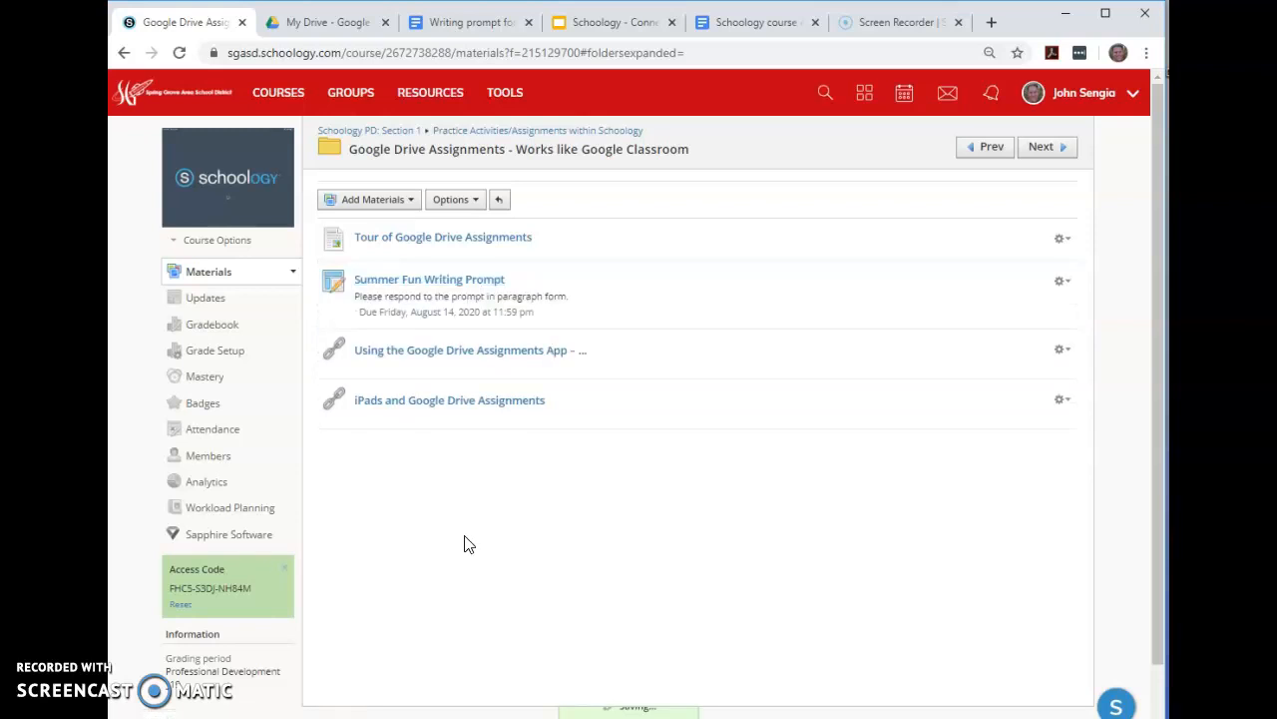